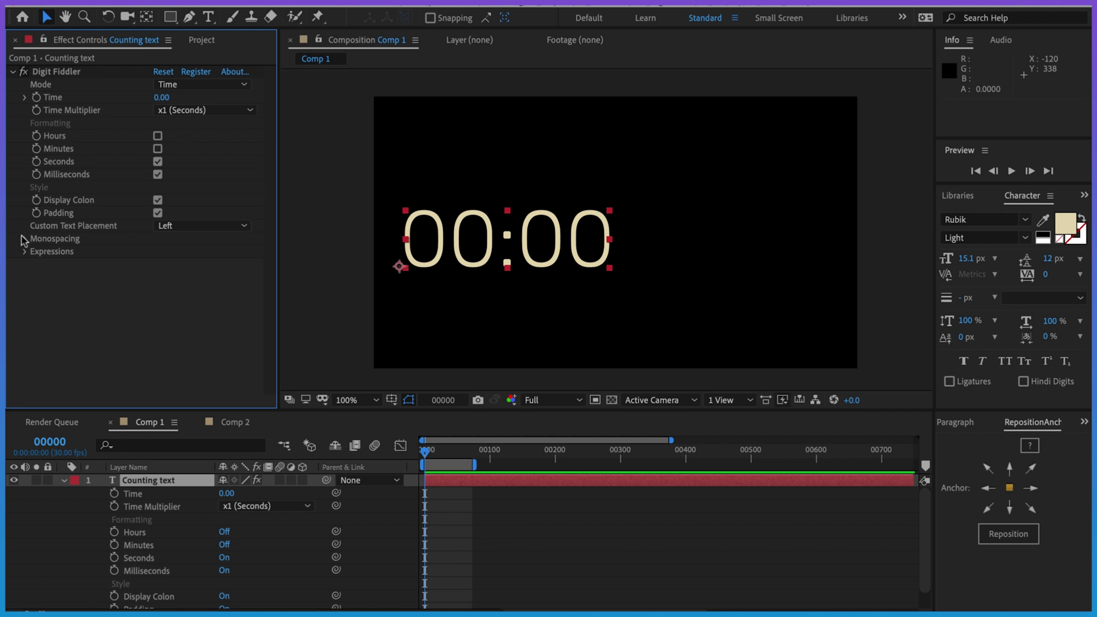
# Select the Counting text layer that carries the Digit Fiddler effect.
pyautogui.click(198, 483)
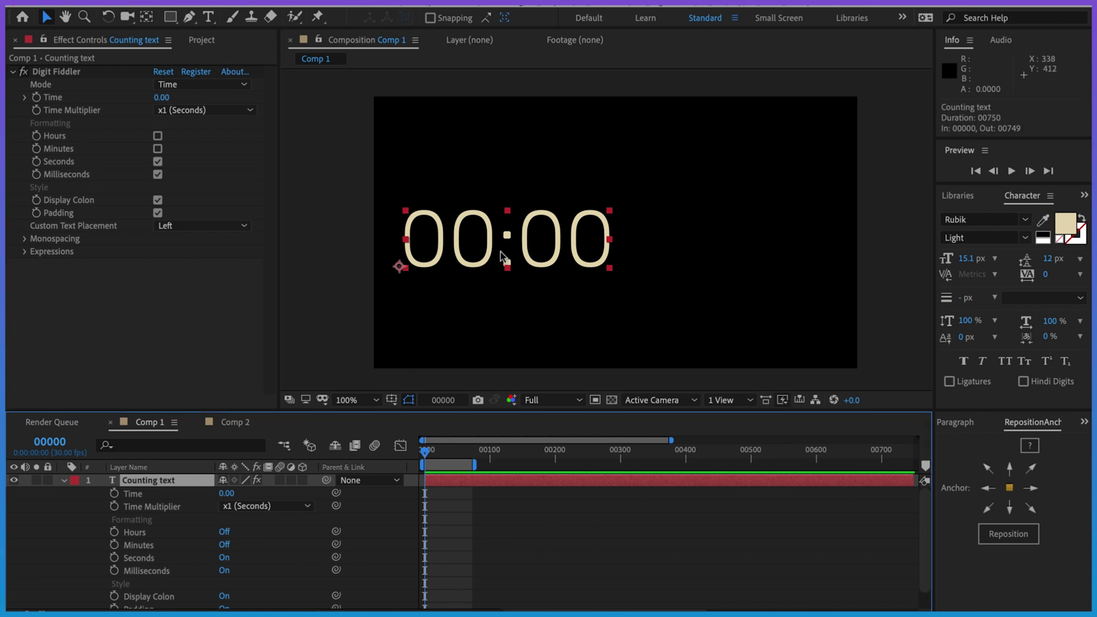
# Set the Digit Fiddler Time expression to 'time' and preview the counter counting up.
pyautogui.keyDown('alt'); pyautogui.click(37, 100); pyautogui.keyUp('alt')
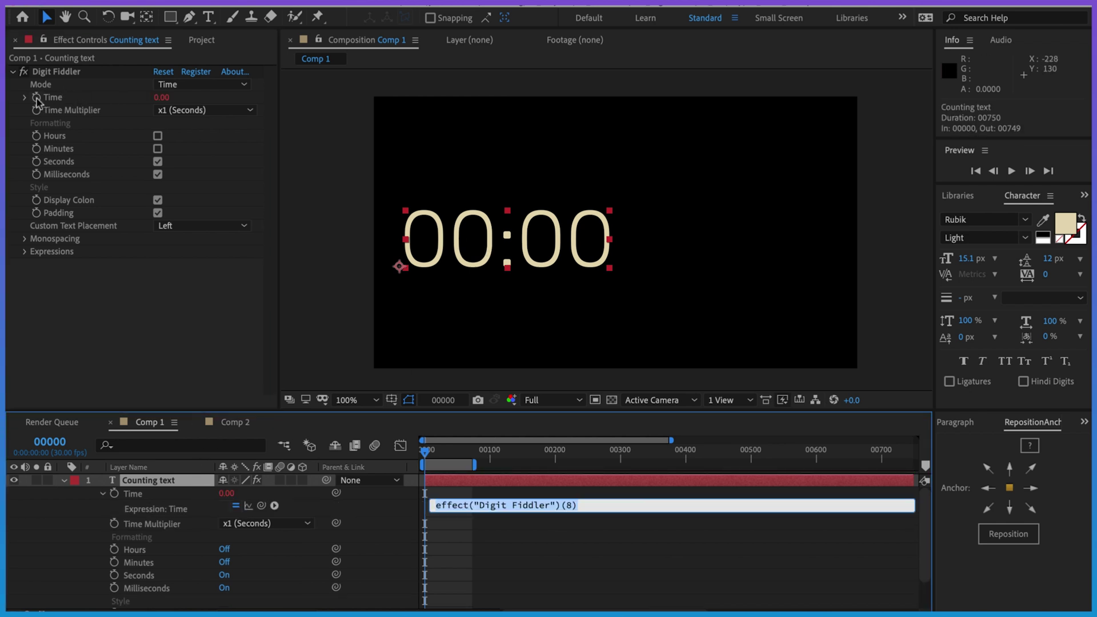
pyautogui.write('time')
pyautogui.click(375, 524)
pyautogui.press('space')
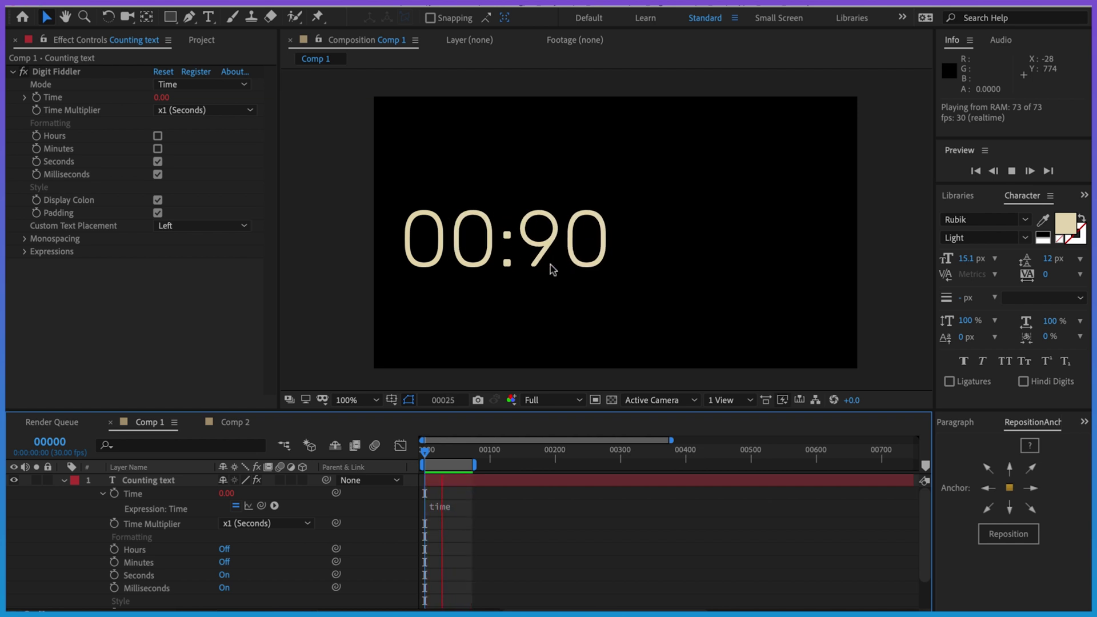
pyautogui.press('space')
# Set the Counting layer's character tracking to 300.
pyautogui.click(531, 264)
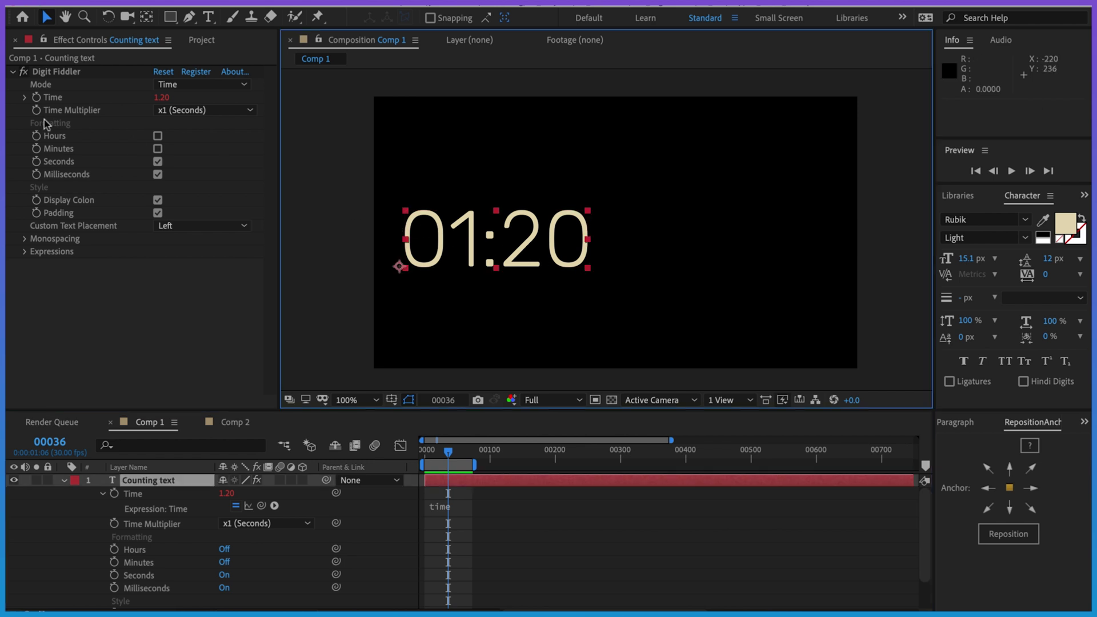
pyautogui.click(1045, 275)
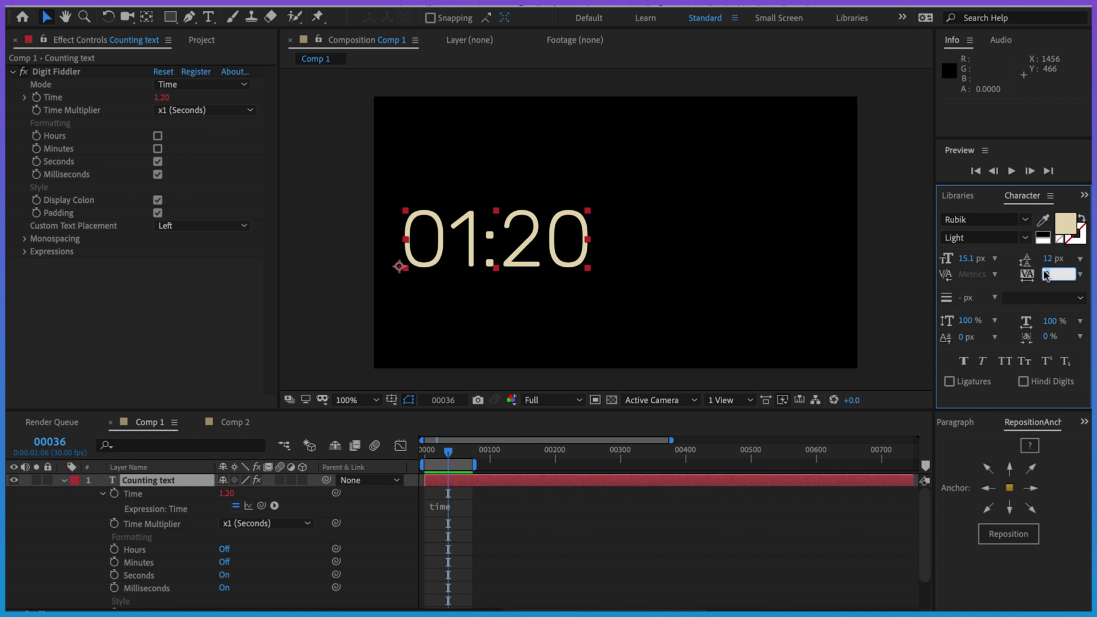
pyautogui.write('300')
pyautogui.press('Return')
pyautogui.click(411, 266)
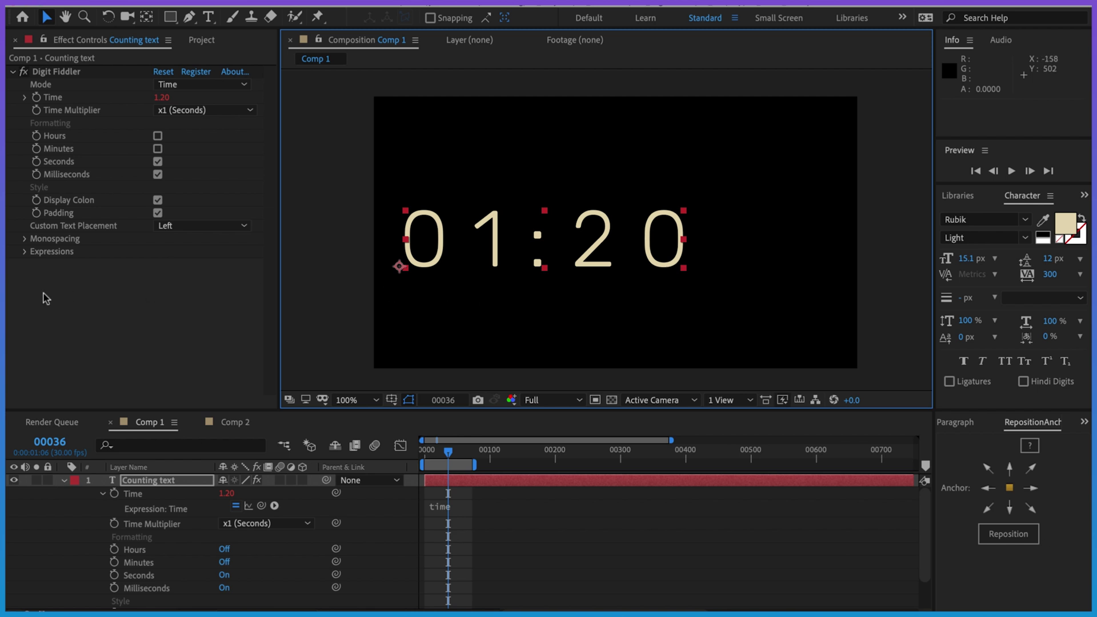
# Expand the Monospacing group and check Enable Monospacing.
pyautogui.click(24, 239)
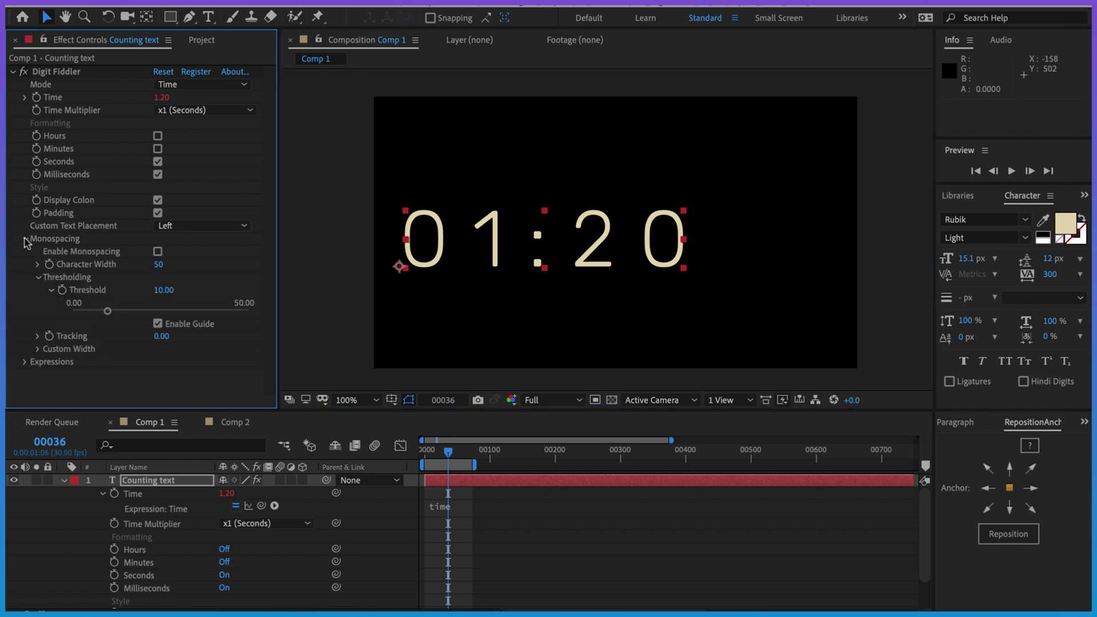
pyautogui.click(158, 251)
pyautogui.click(540, 241)
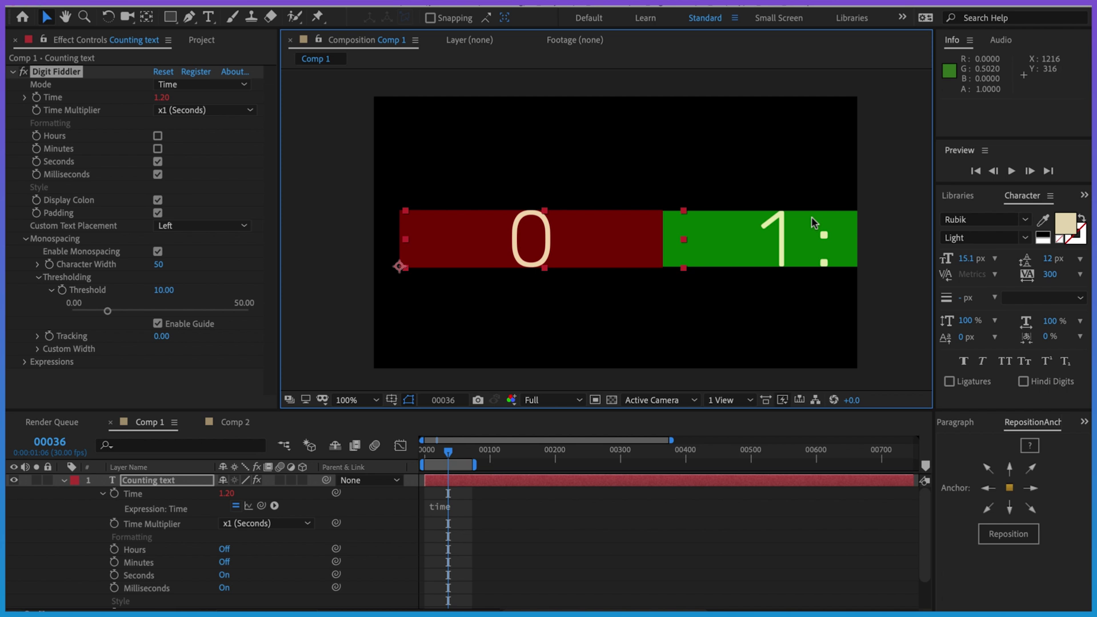
# Set Threshold to 5, bring Character Width down to 11, then Threshold to 6.
pyautogui.click(167, 290)
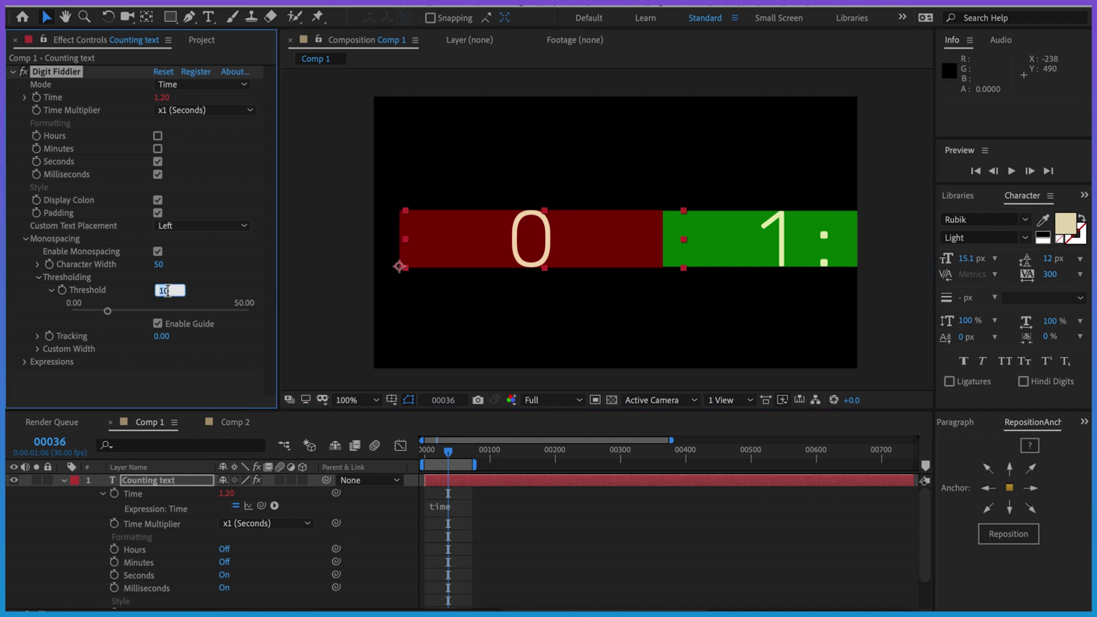
pyautogui.write('5')
pyautogui.press('Return')
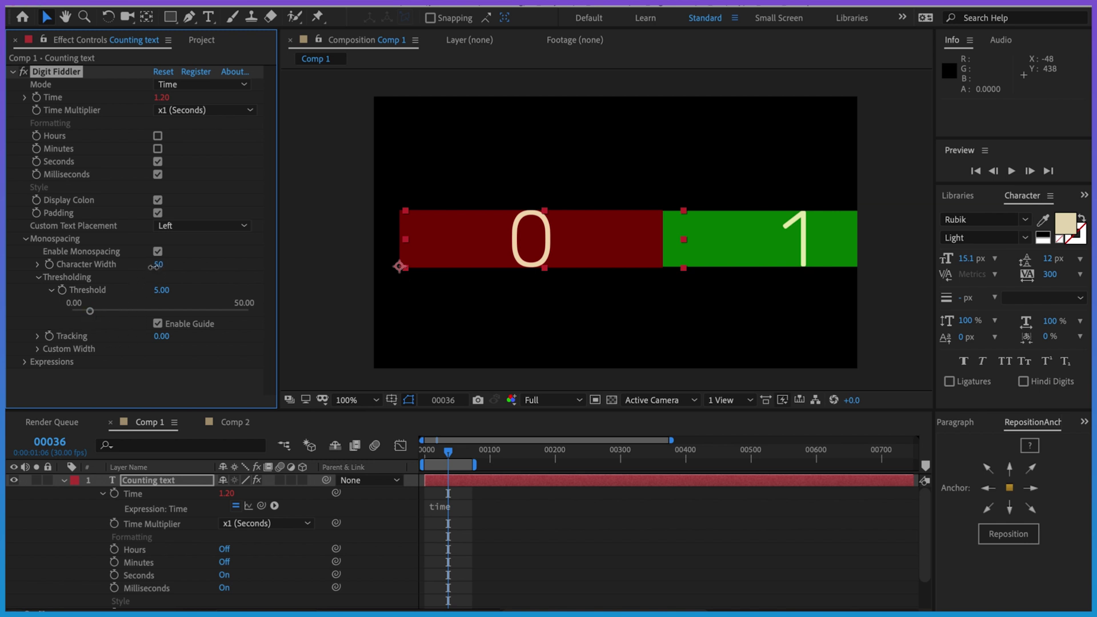
pyautogui.moveTo(153, 266); pyautogui.dragTo(128, 276)
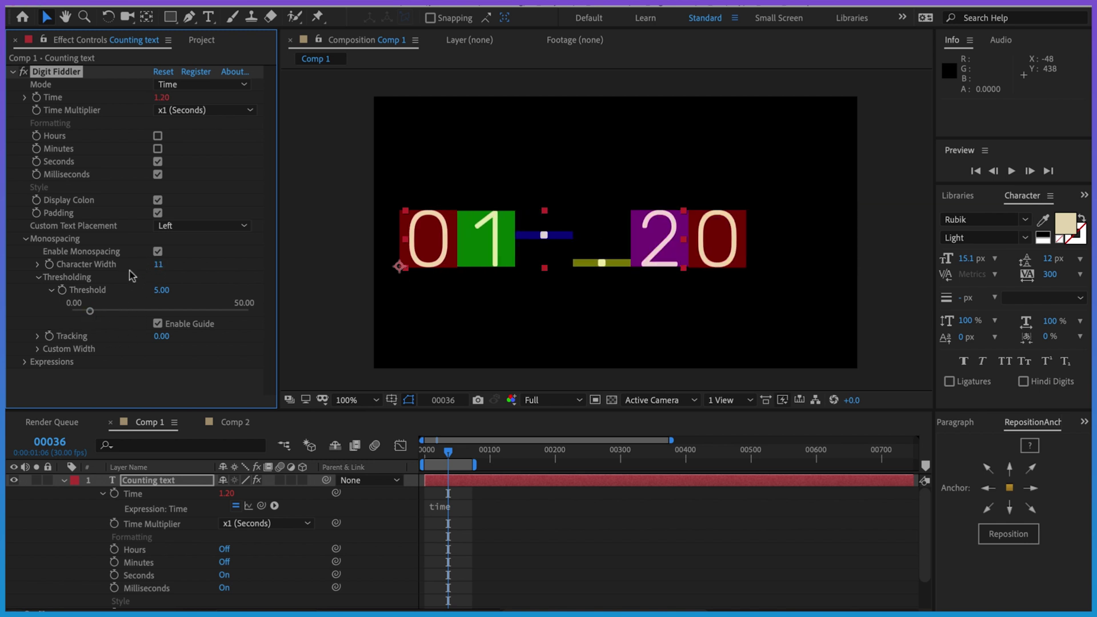
pyautogui.click(438, 244)
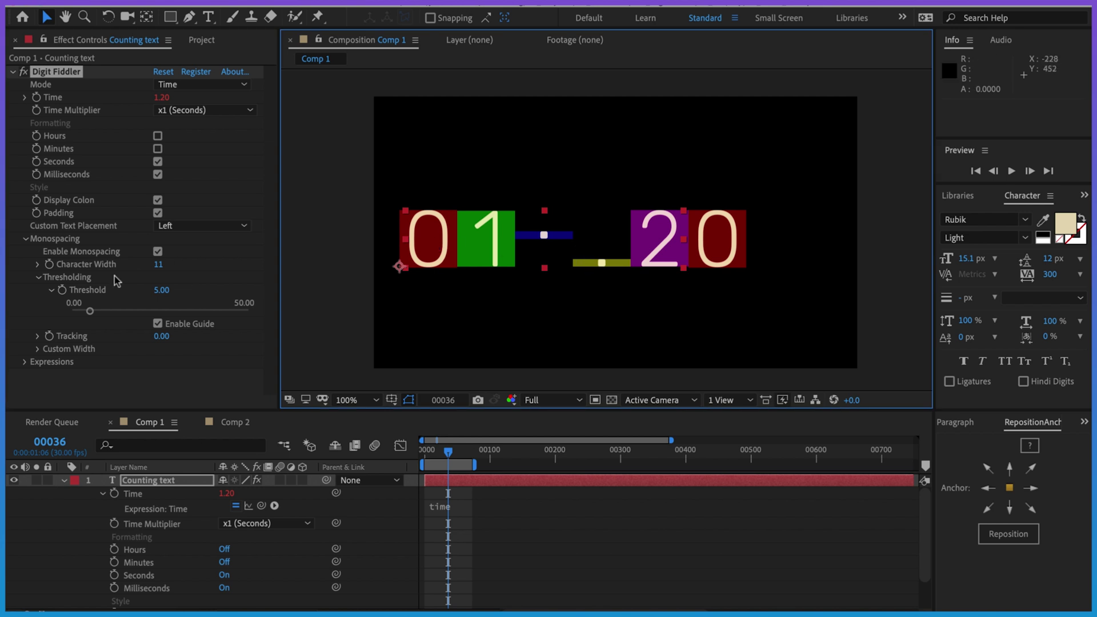
pyautogui.click(162, 290)
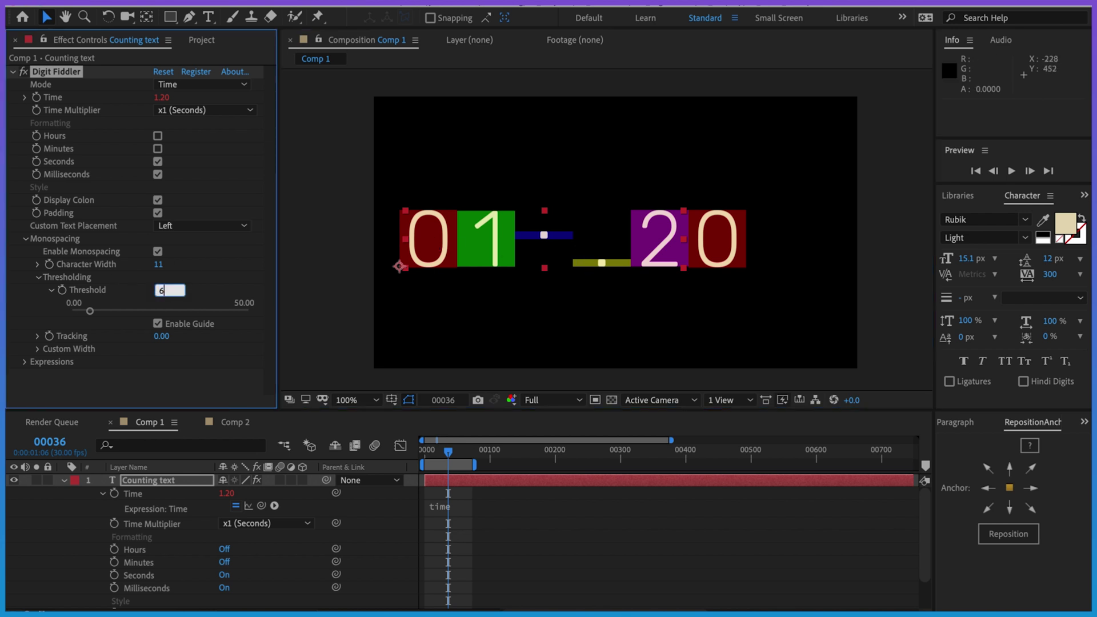
pyautogui.press('Return')
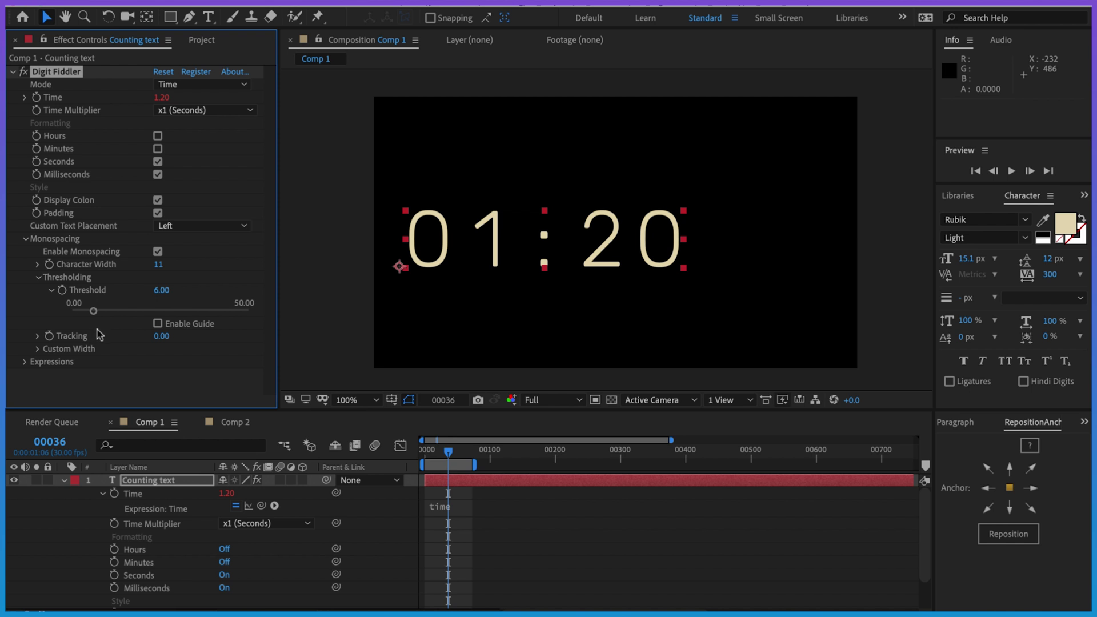
# Enable the guide and give character index 3, the colon, a custom width of 6.
pyautogui.click(158, 324)
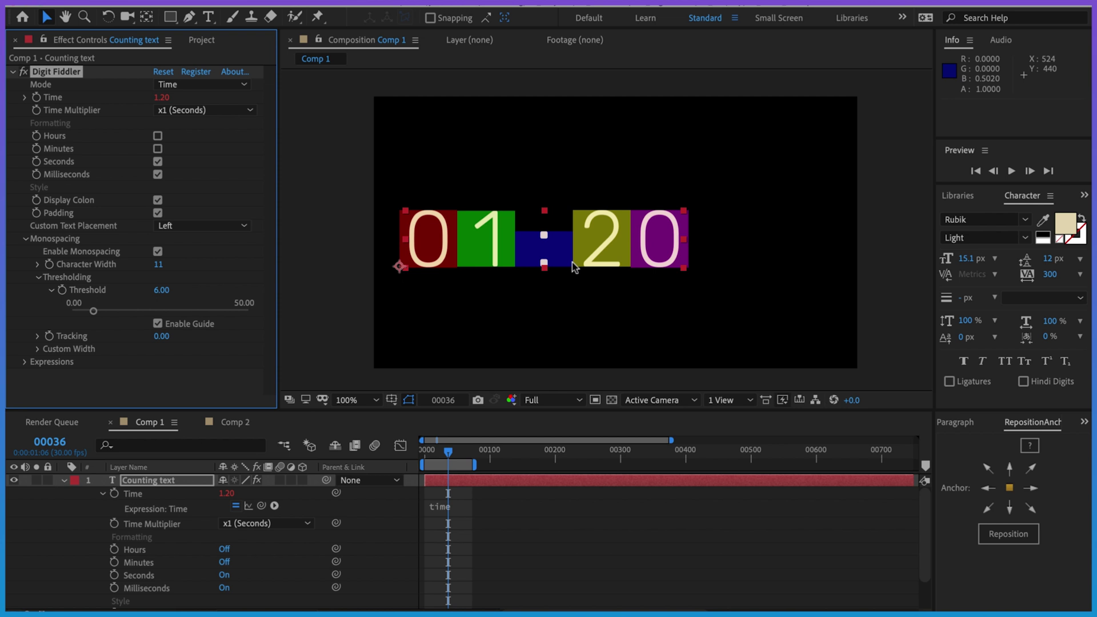
pyautogui.click(38, 349)
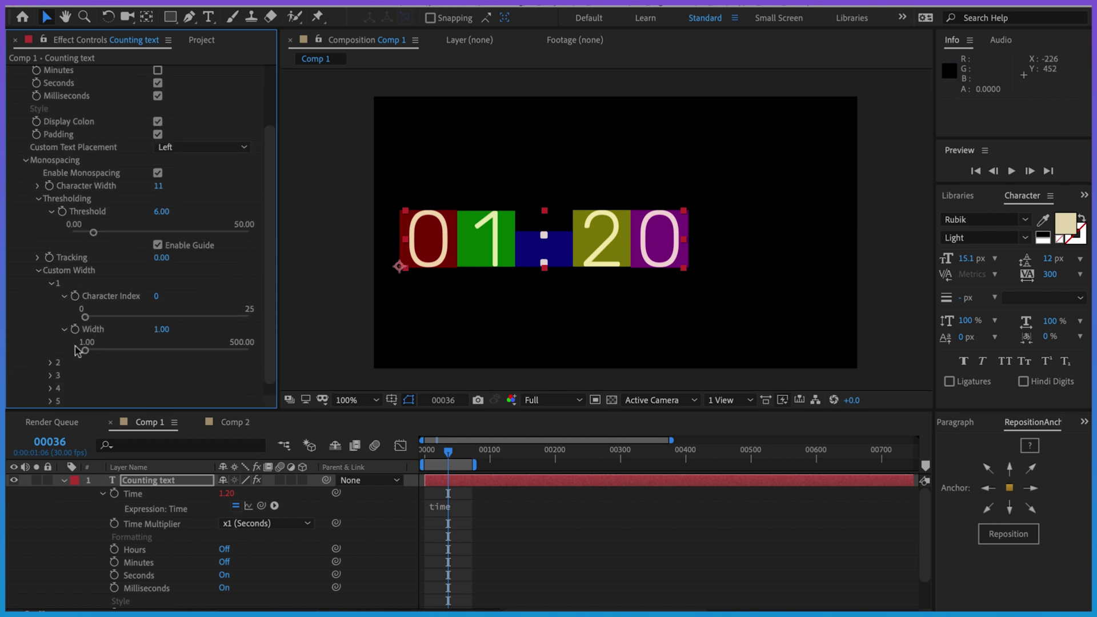
pyautogui.click(157, 295)
pyautogui.press('Return')
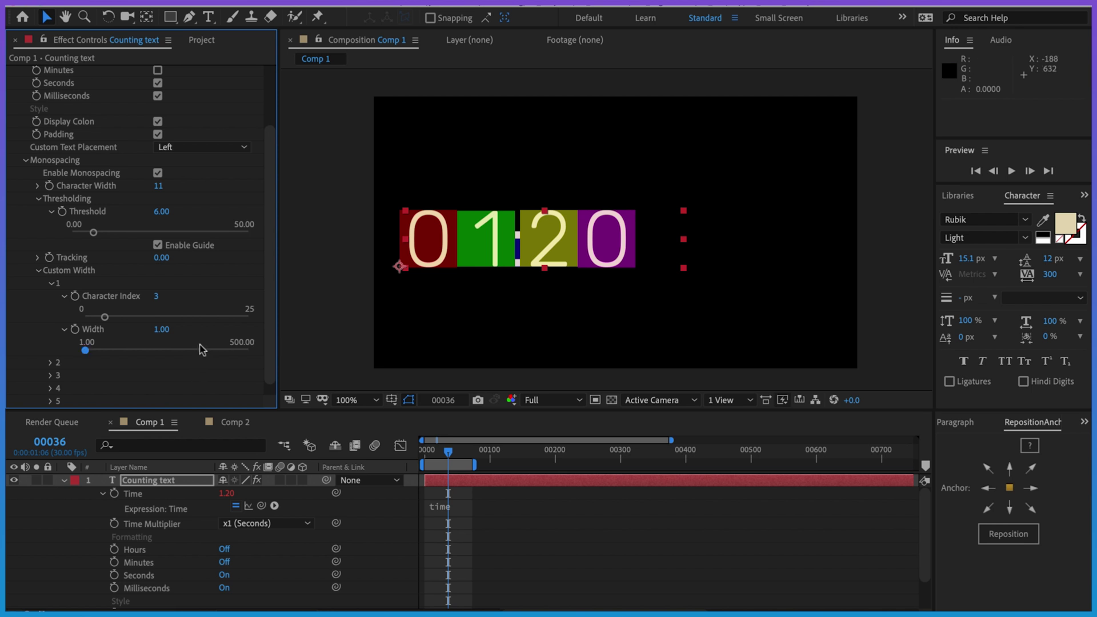
pyautogui.click(165, 331)
pyautogui.write('6')
pyautogui.press('Return')
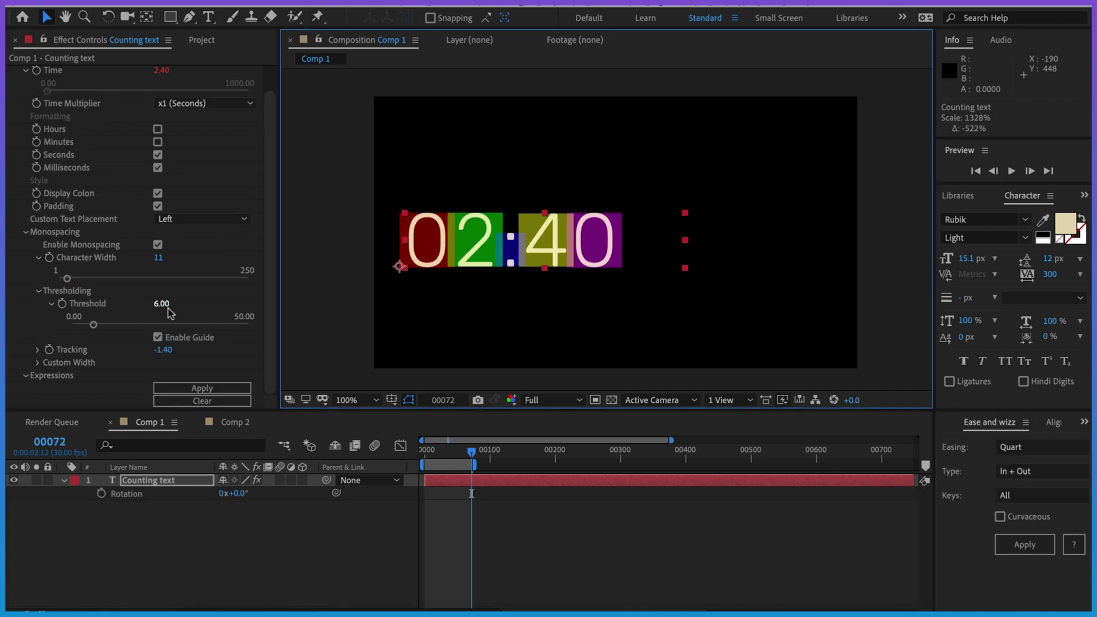
pyautogui.moveTo(686, 216); pyautogui.dragTo(808, 183)
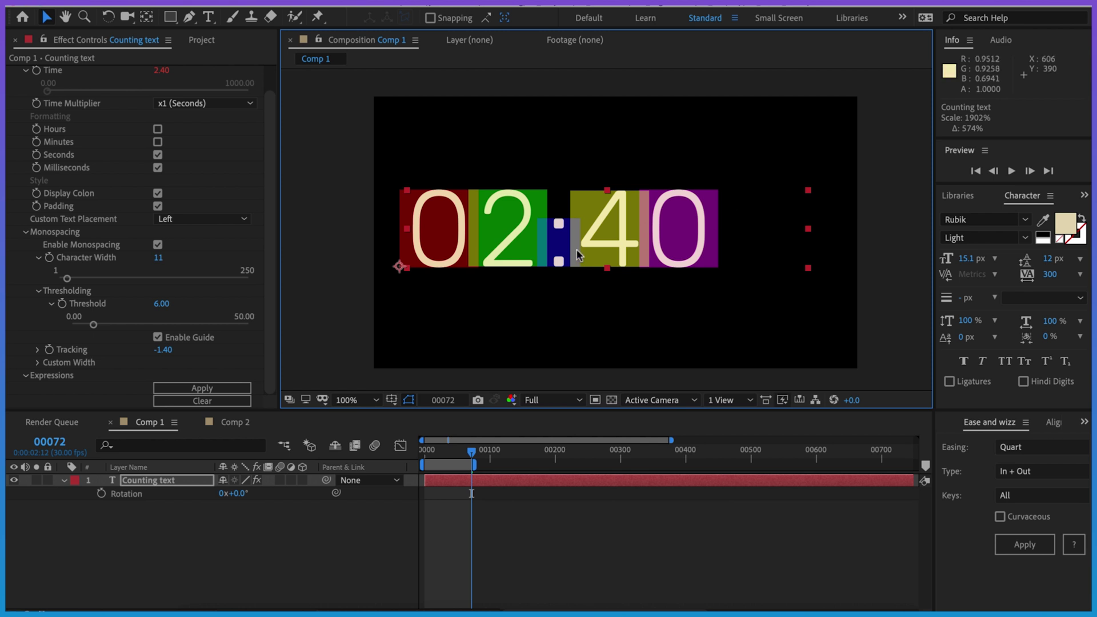
pyautogui.hotkey('ctrl', 'z')
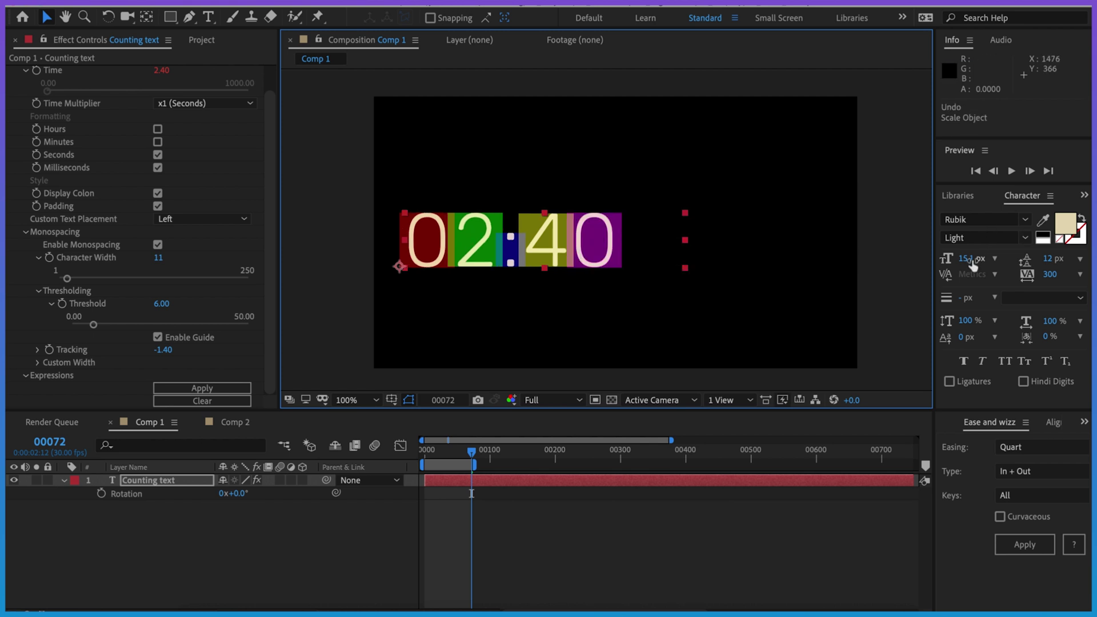
pyautogui.moveTo(971, 265); pyautogui.dragTo(968, 261)
pyautogui.moveTo(685, 212); pyautogui.dragTo(769, 199)
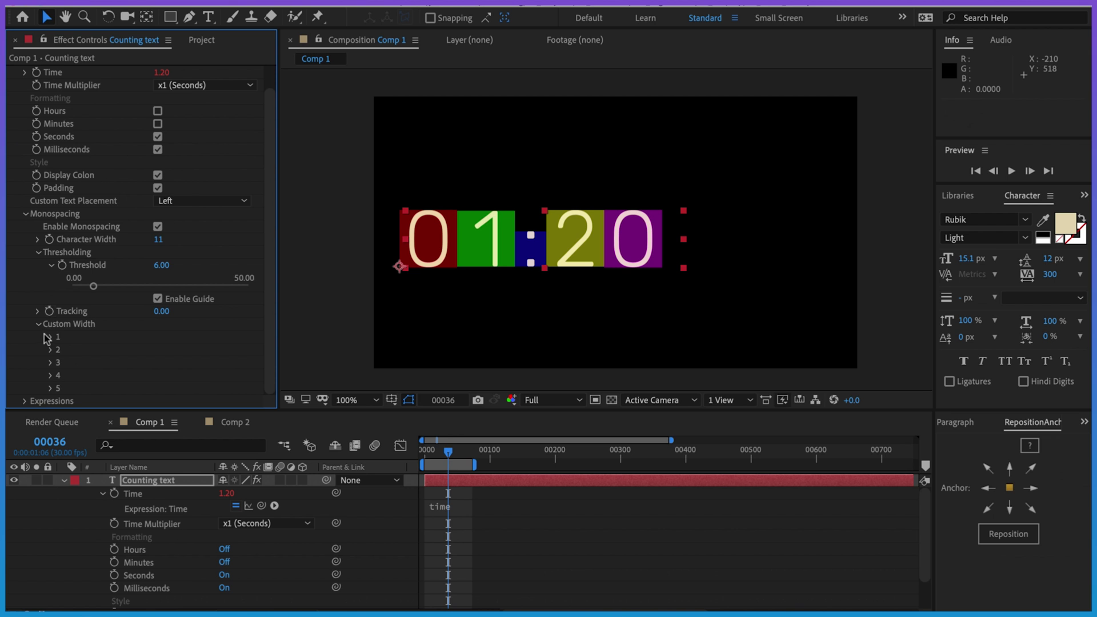
# Collapse Custom Width, disable the guide, and scrub Tracking down to -1.40.
pyautogui.click(39, 324)
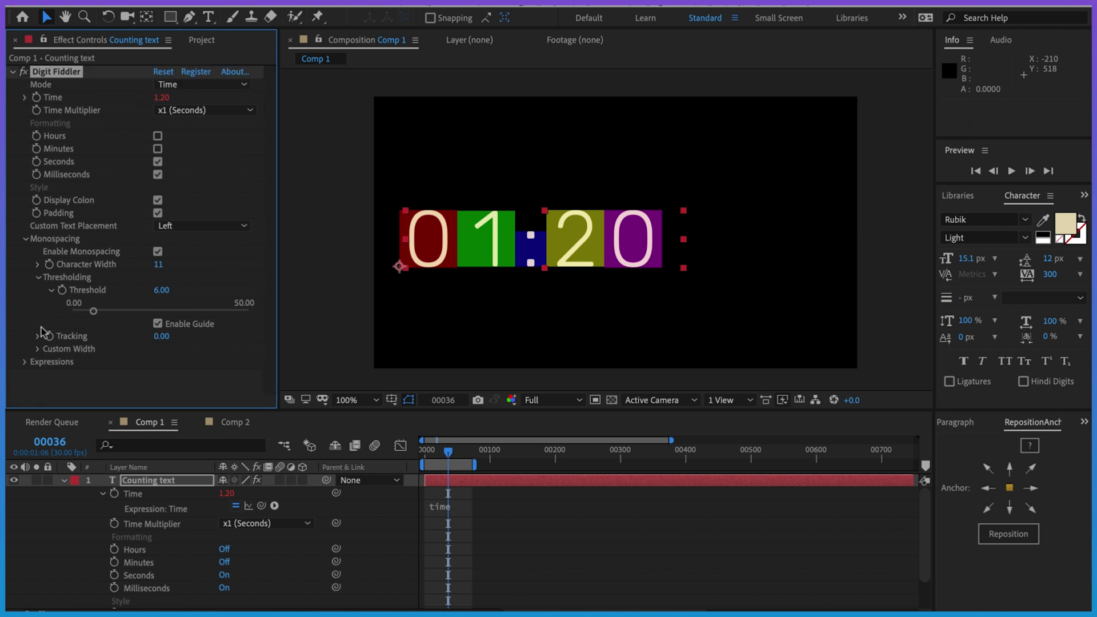
pyautogui.click(169, 323)
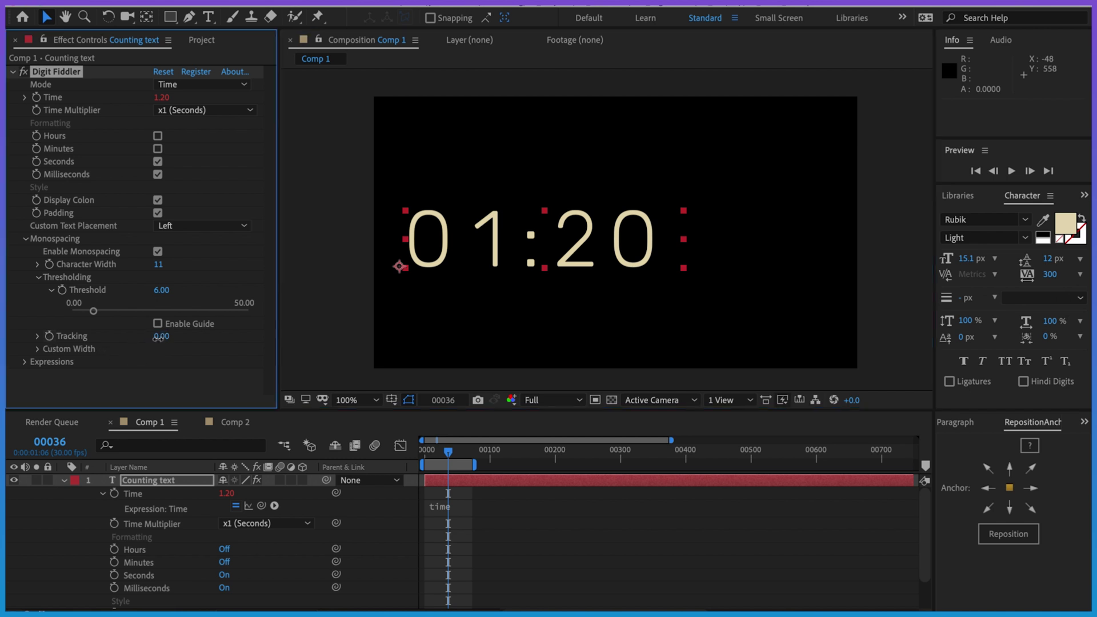
pyautogui.moveTo(162, 336)
pyautogui.mouseDown()
pyautogui.moveTo(141, 343)
pyautogui.moveTo(151, 341)
pyautogui.mouseUp()
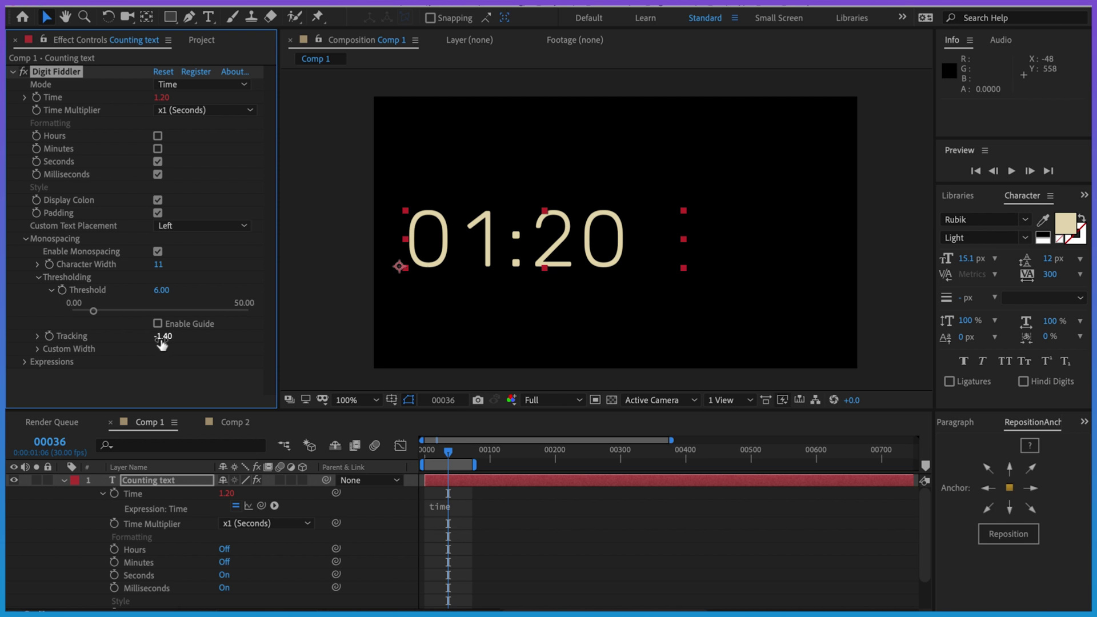
pyautogui.moveTo(165, 343)
pyautogui.mouseDown()
pyautogui.moveTo(190, 343)
pyautogui.moveTo(160, 341)
pyautogui.mouseUp()
# Preview the running counter, then collapse the Monospacing group.
pyautogui.press('space')
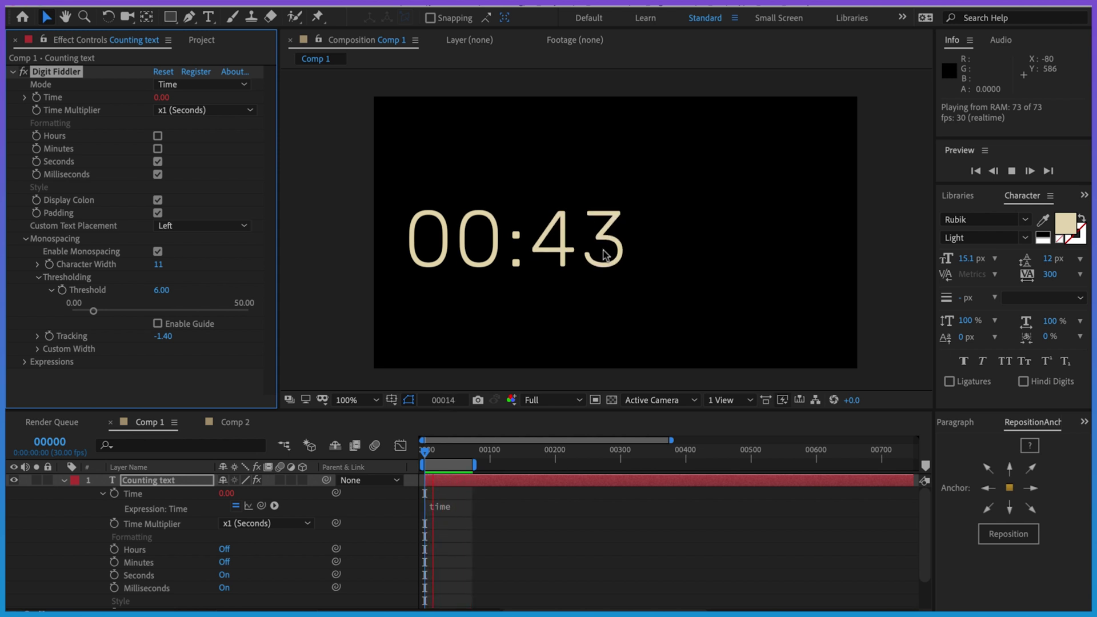
pyautogui.press('space')
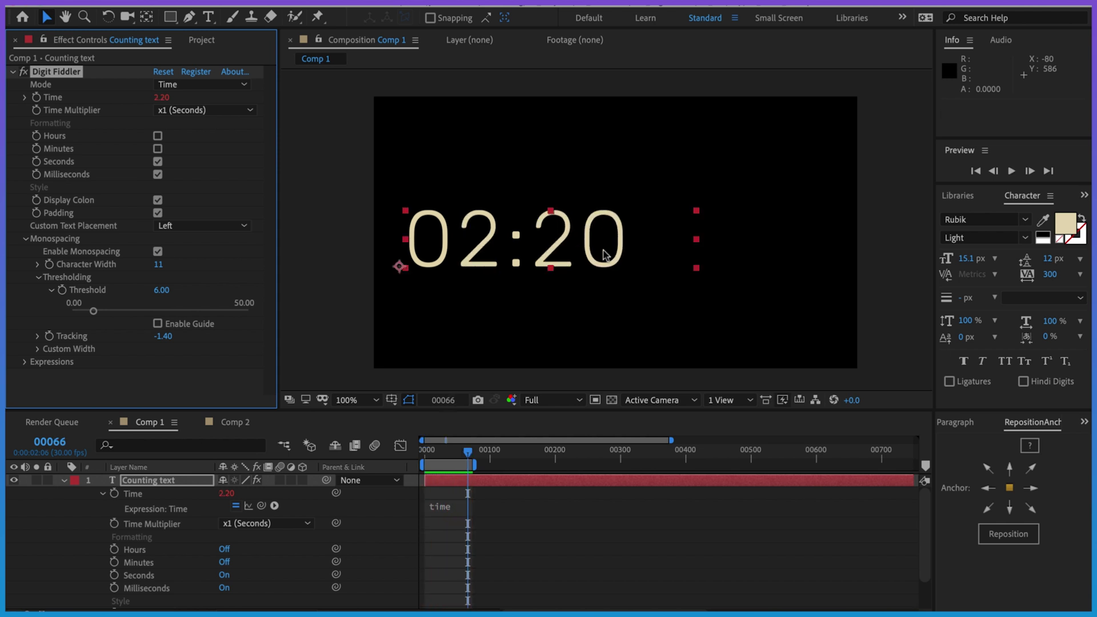
pyautogui.click(27, 249)
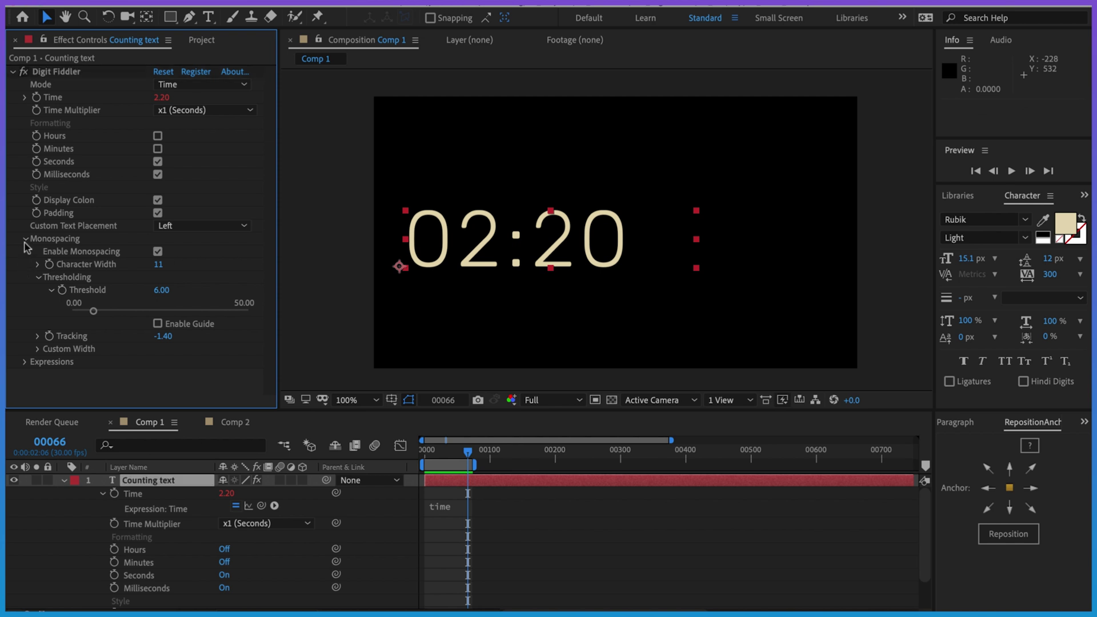
pyautogui.click(25, 239)
pyautogui.click(157, 482)
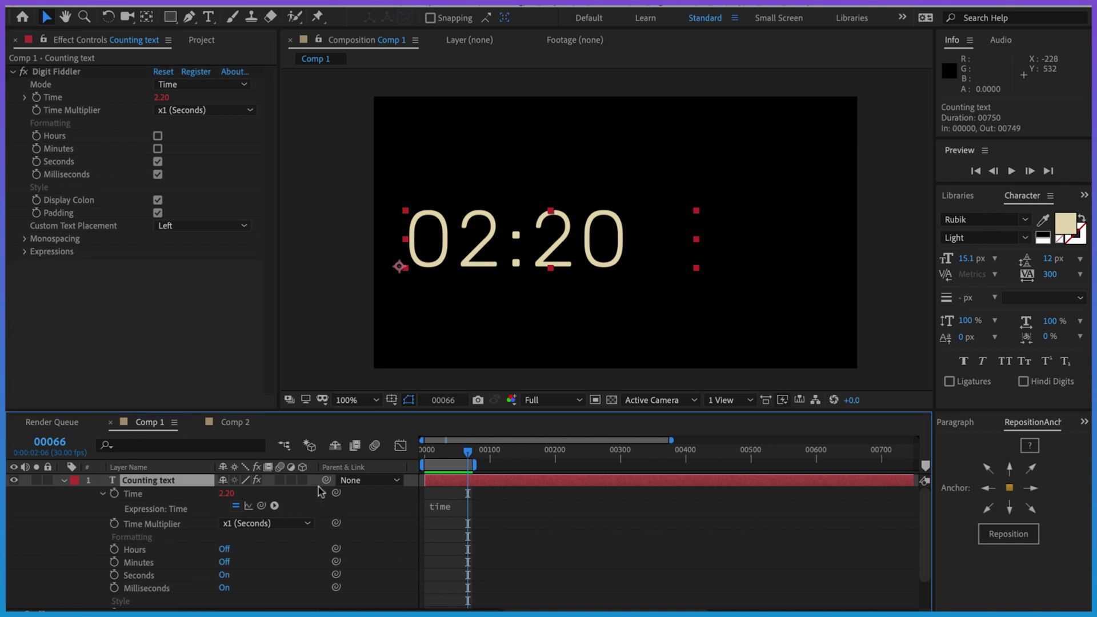
pyautogui.click(303, 481)
pyautogui.press('p')
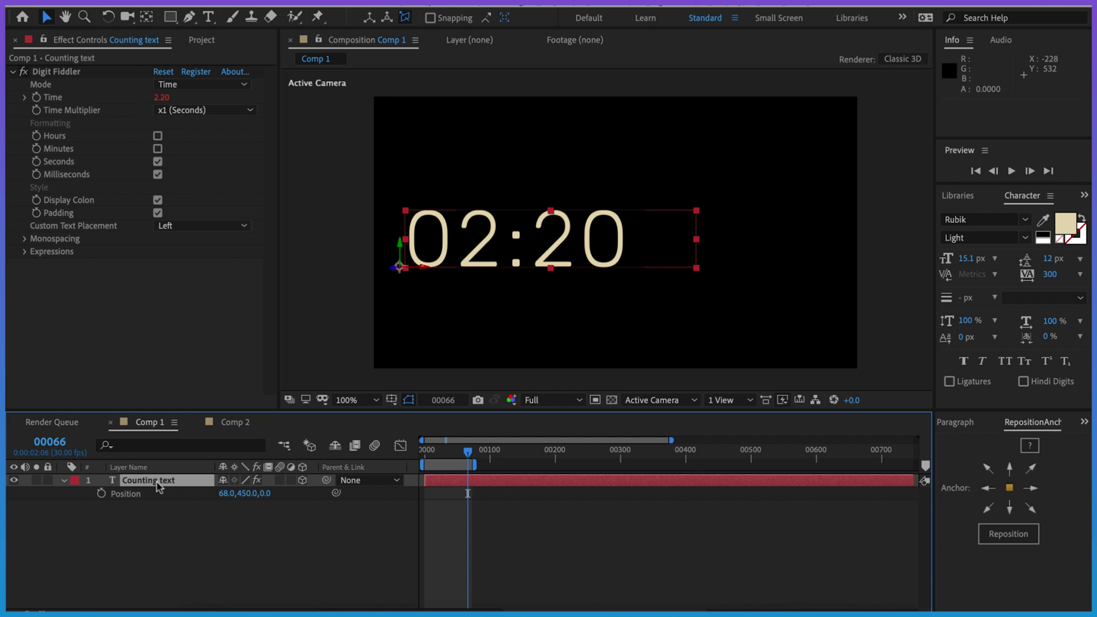
pyautogui.moveTo(273, 493); pyautogui.dragTo(427, 480)
pyautogui.hotkey('ctrl', 'z')
pyautogui.press('r')
pyautogui.moveTo(231, 531); pyautogui.dragTo(254, 538)
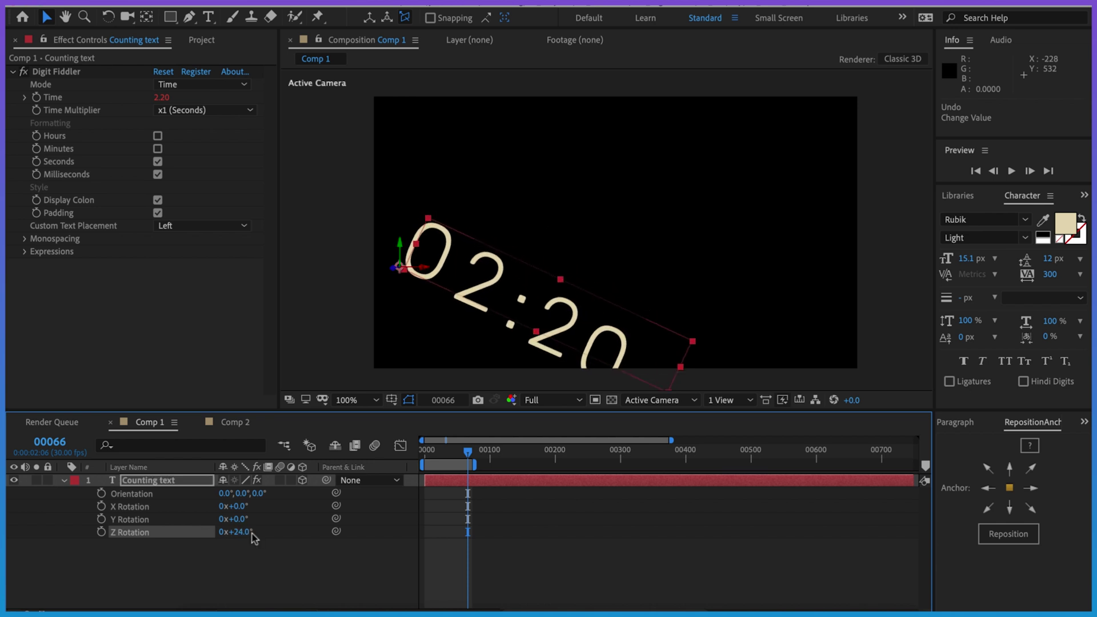
pyautogui.hotkey('ctrl', 'z')
pyautogui.click(302, 480)
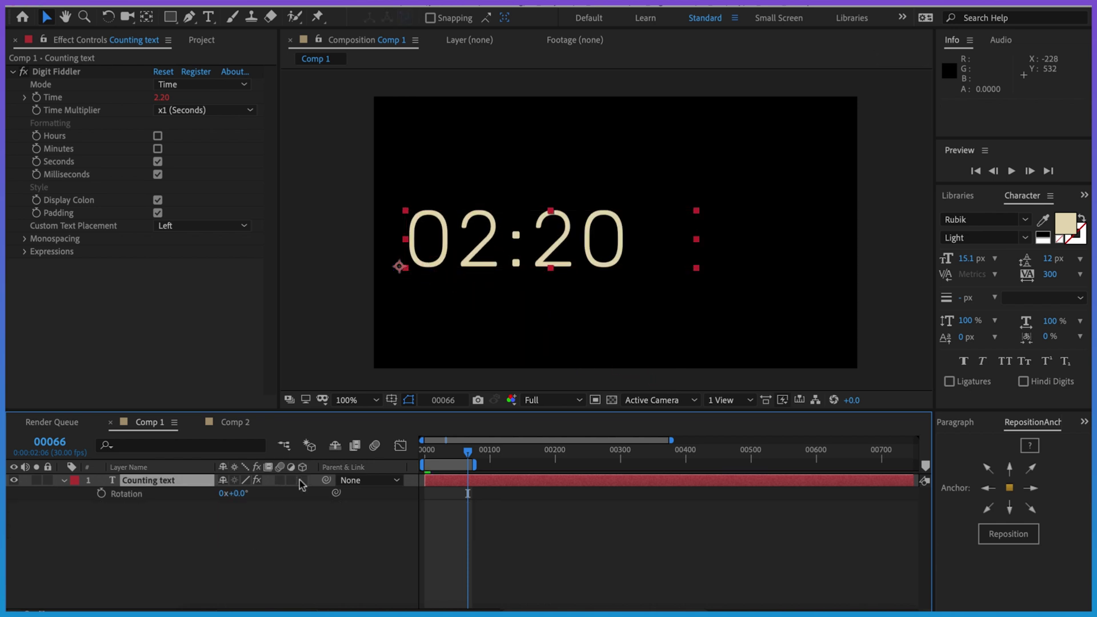
pyautogui.click(353, 275)
pyautogui.click(459, 242)
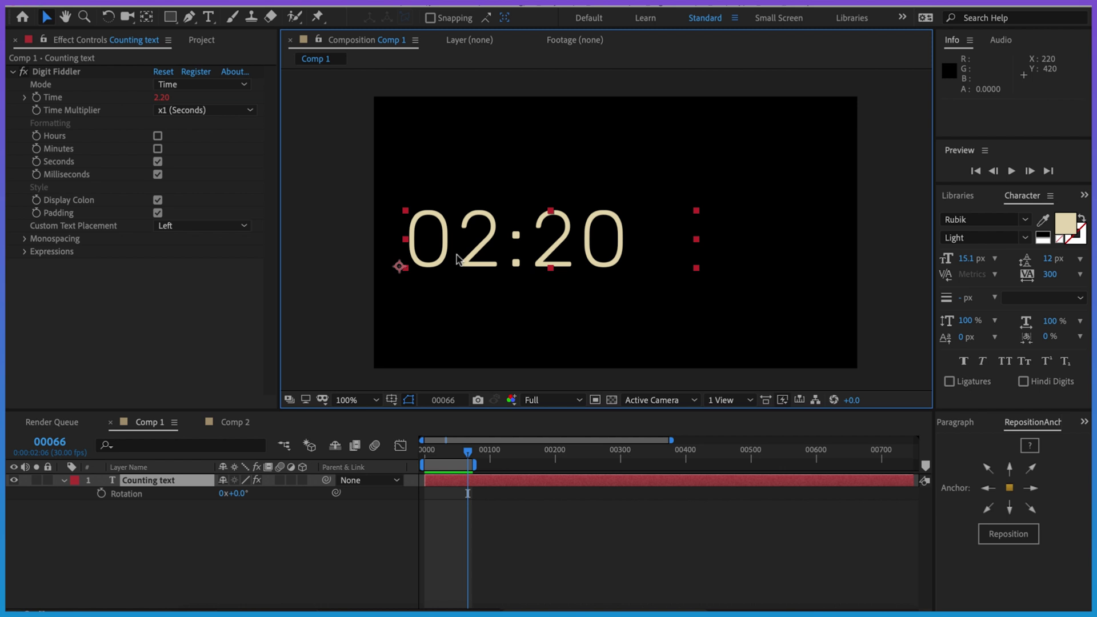
pyautogui.press('space')
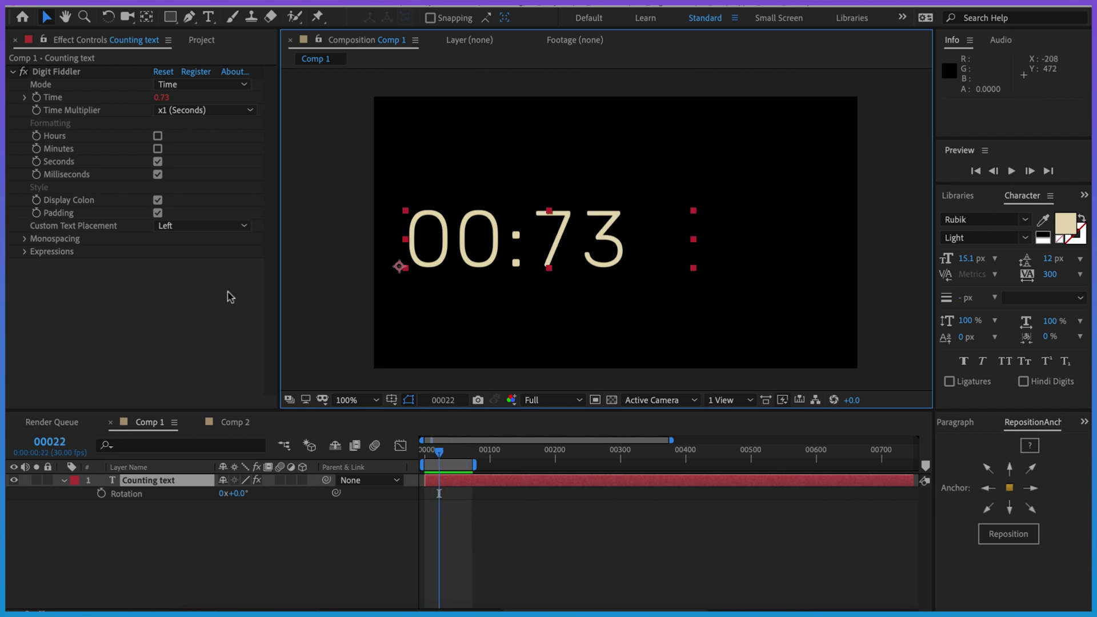
pyautogui.click(22, 239)
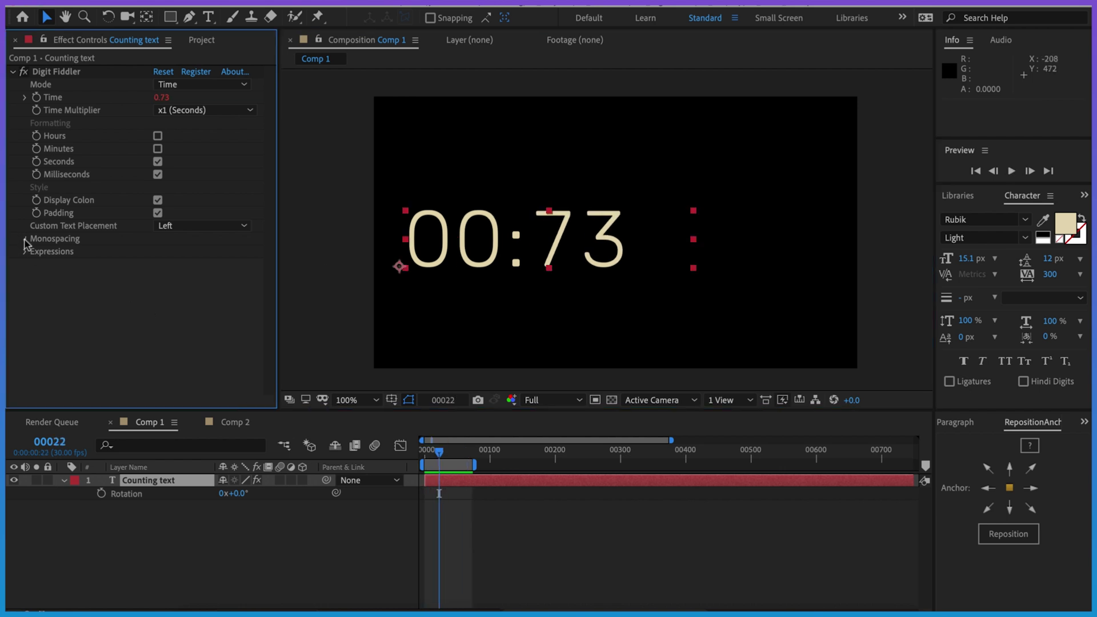
pyautogui.click(24, 238)
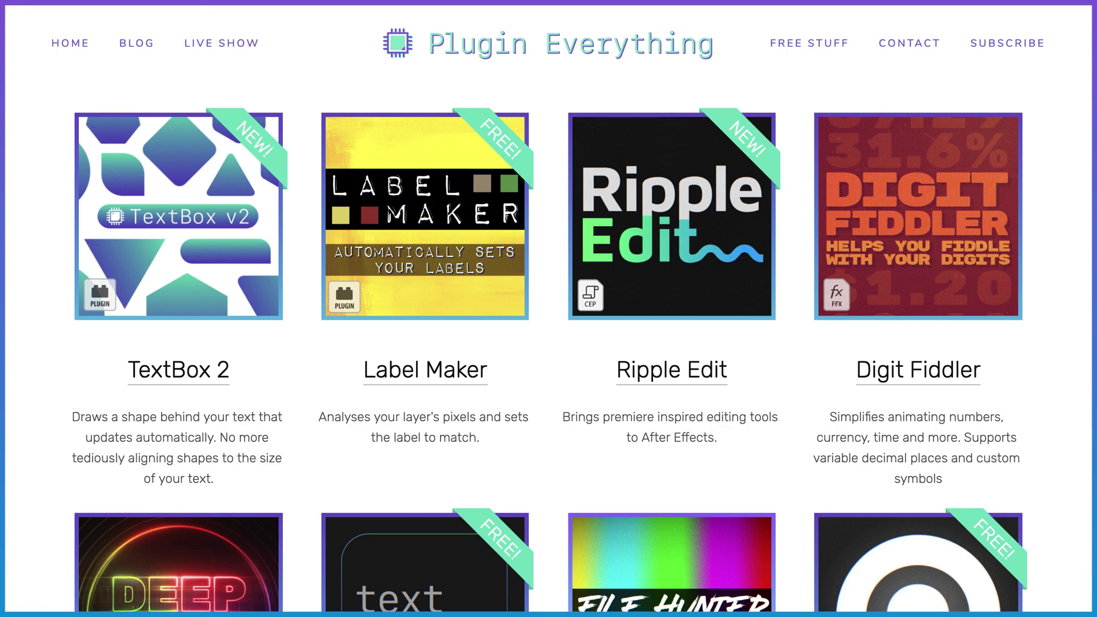
# Scroll down the Plugin Everything product grid to the Monospacer and Path Visualizer row.
pyautogui.scroll(-4, 548, 309)
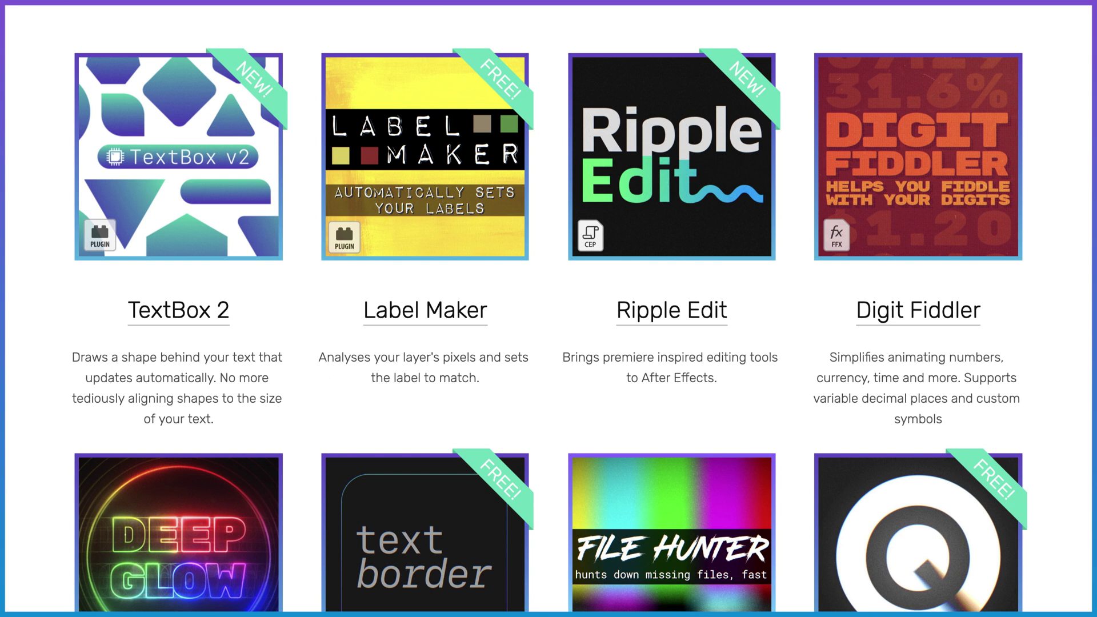
pyautogui.scroll(-15, 549, 309)
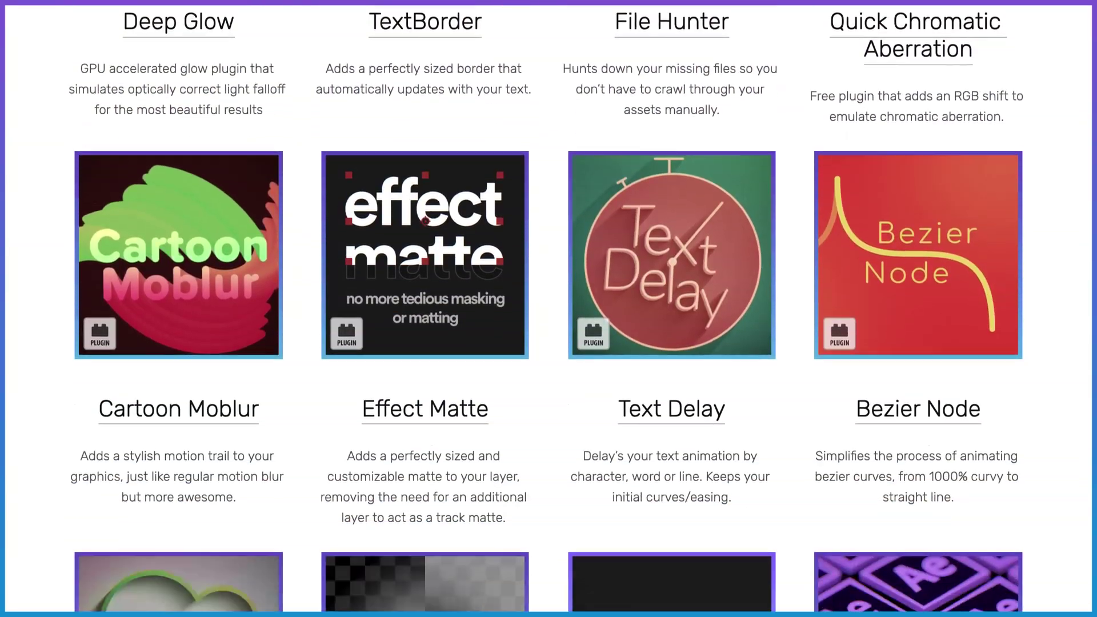
pyautogui.scroll(-4, 548, 309)
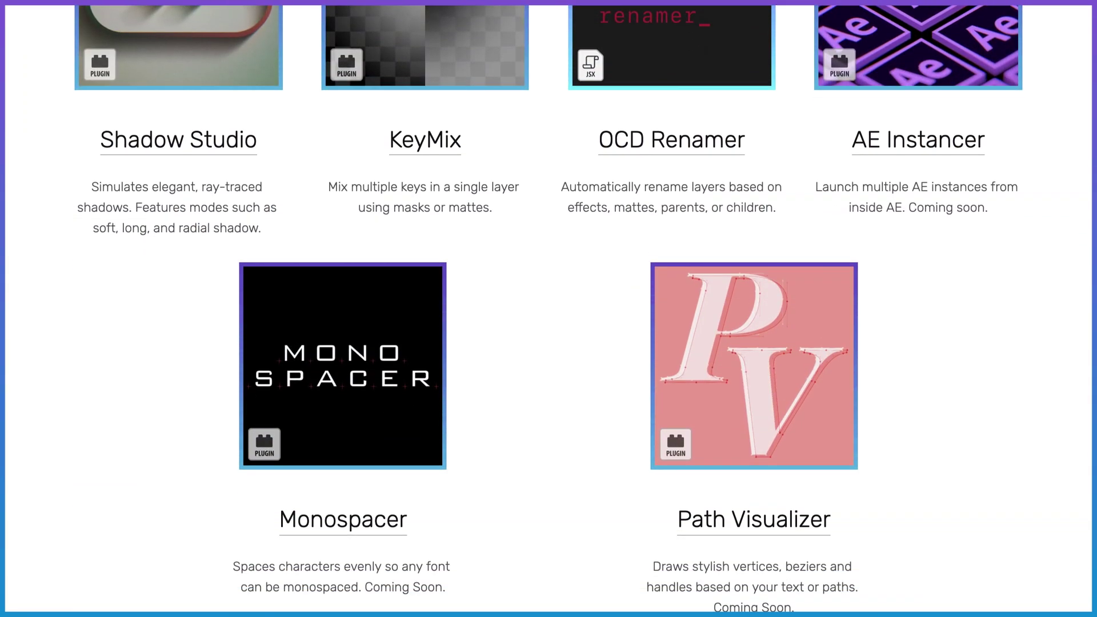